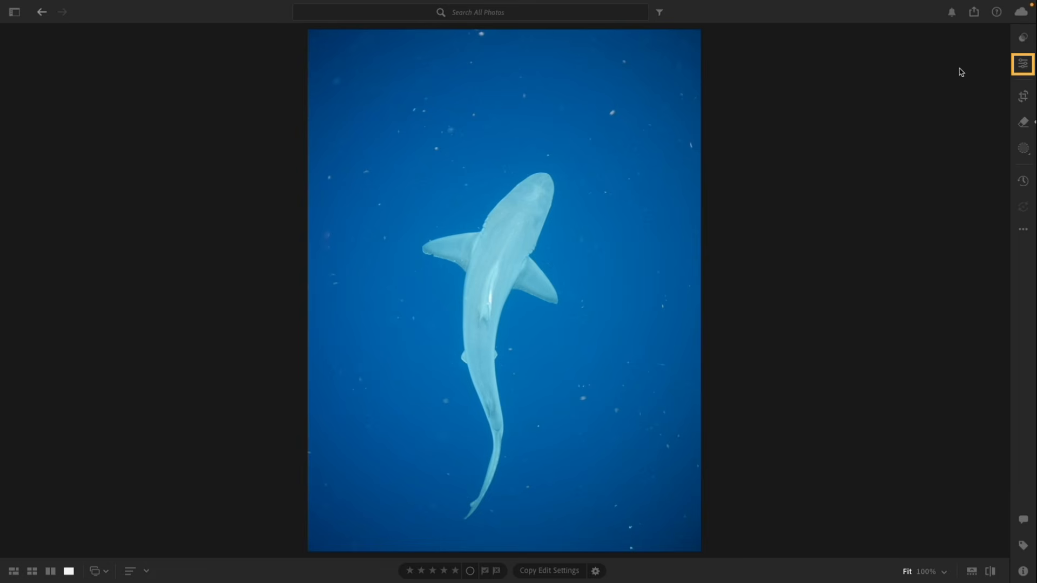
Try to correct the white balance by sampling the shark's body with the White Balance Selector, and reset it to As Shot.
left_click(1016, 65)
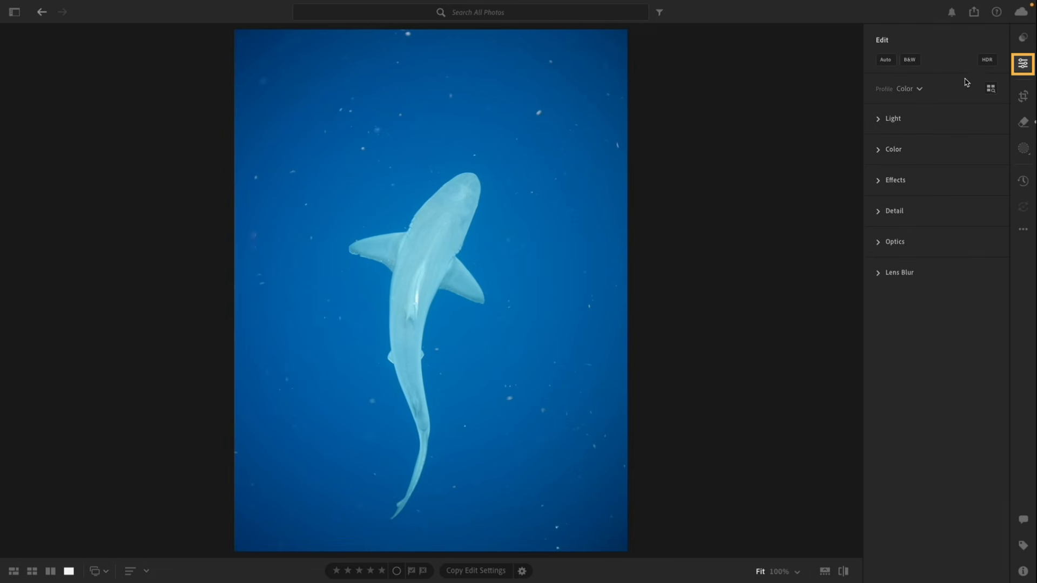
left_click(881, 152)
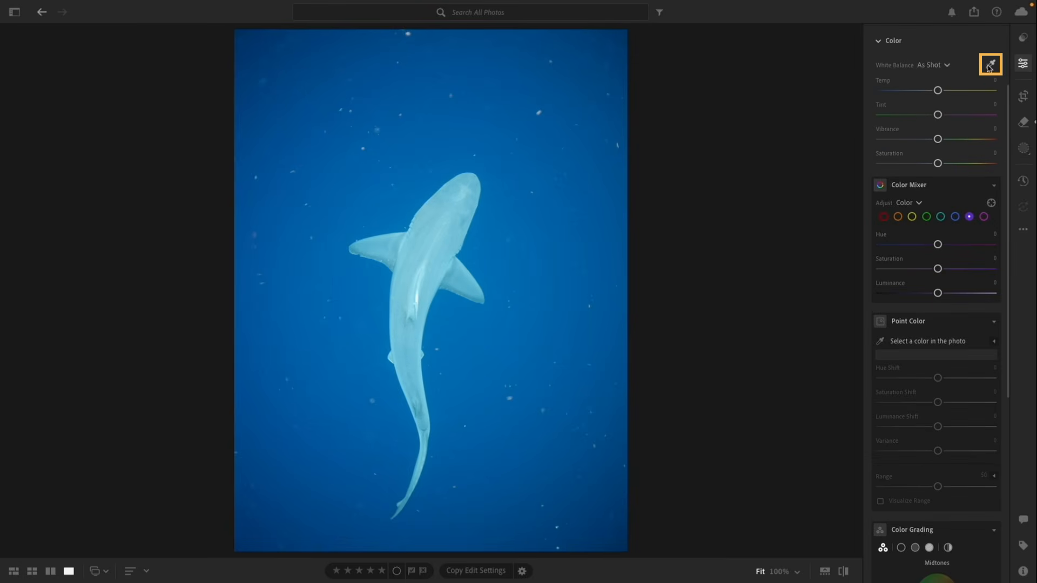
left_click(989, 65)
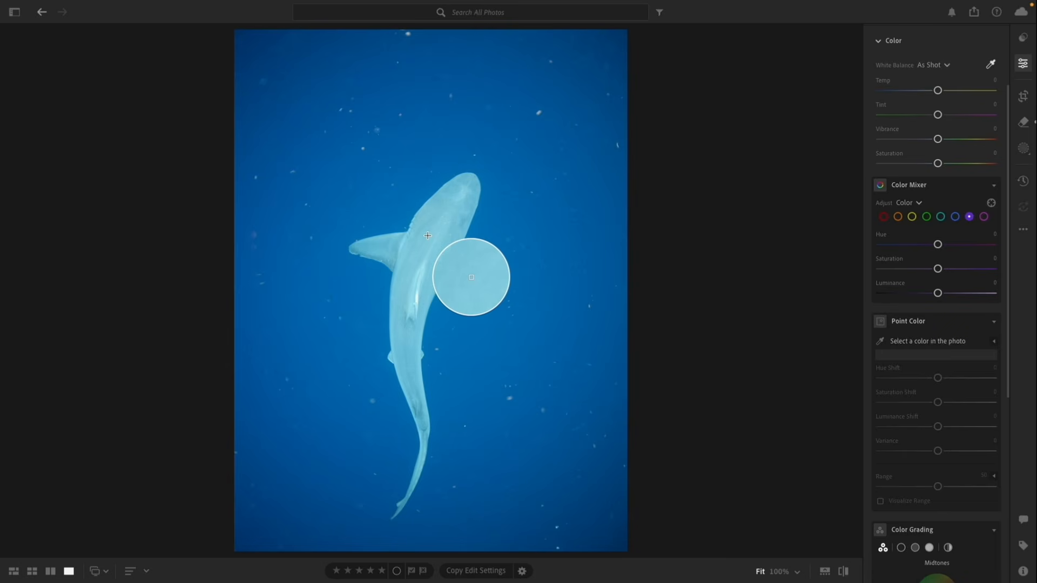
left_click(428, 236)
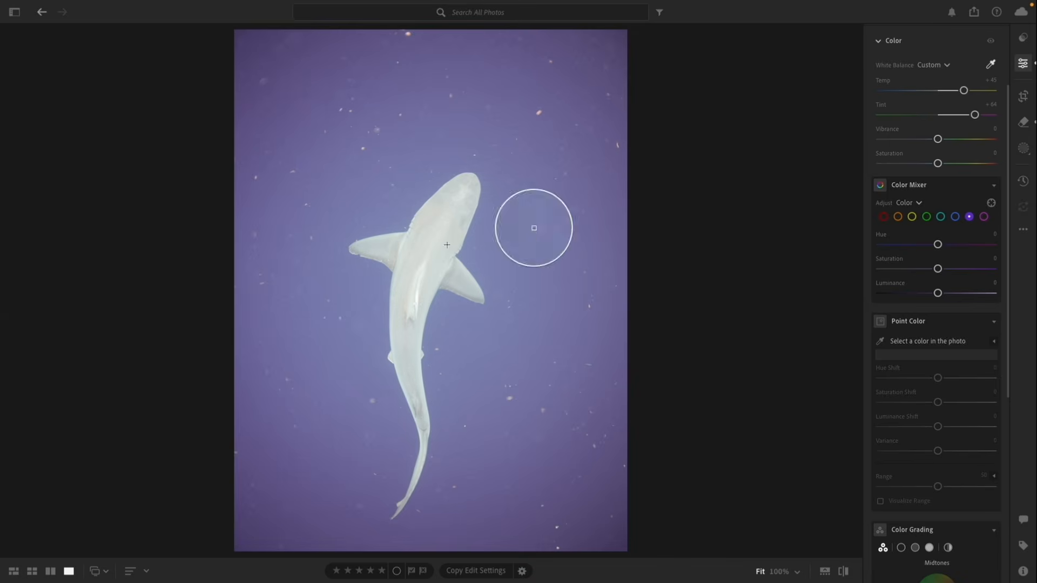
double_click(992, 66)
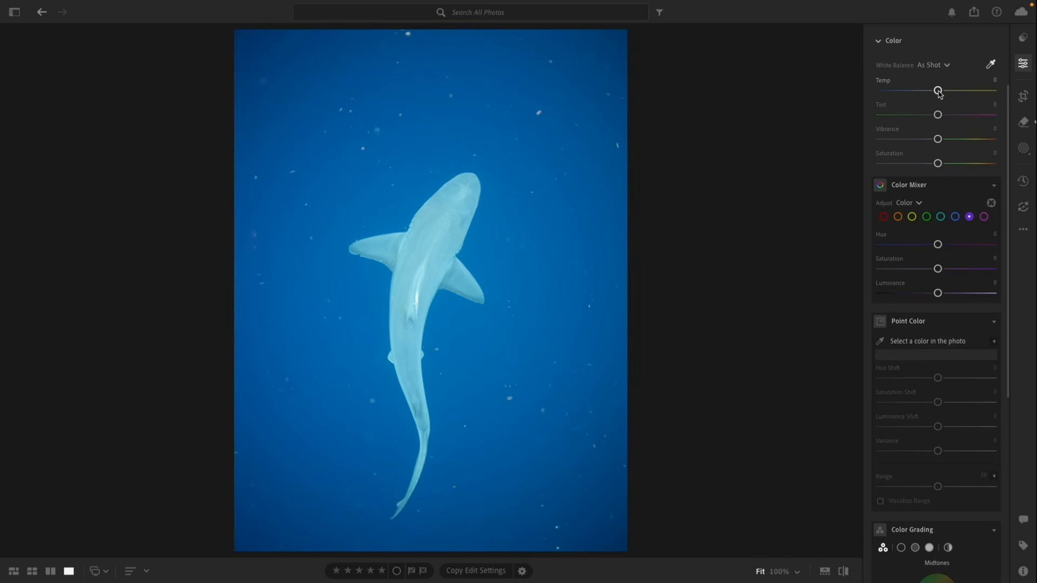
Warm the whole photo by setting Temp to about +48 and Tint to +63.
left_click_drag(939, 93, 976, 116)
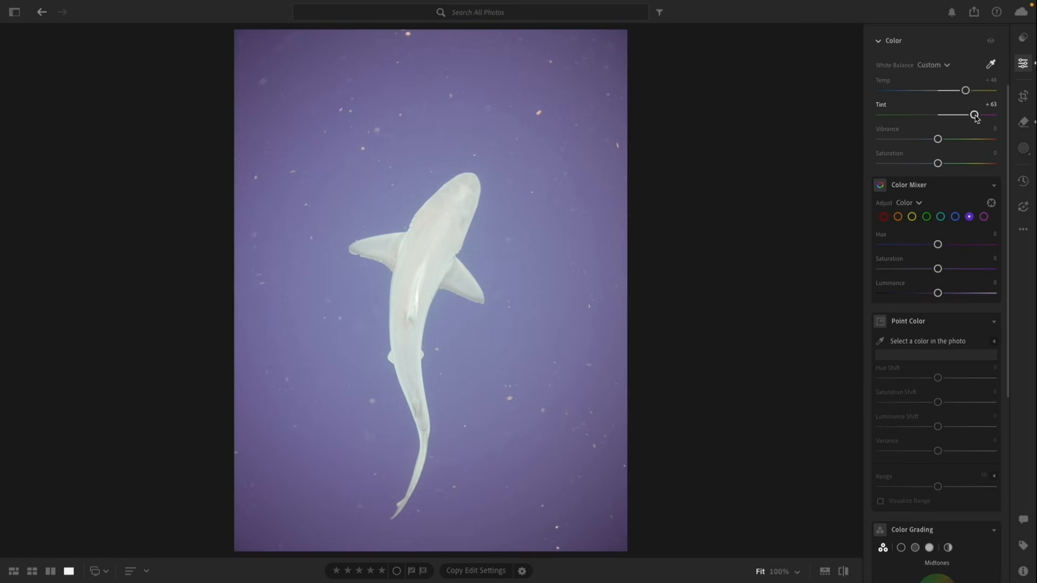
left_click(880, 341)
Shift the purple hue strongly toward blue in the Color Mixer to restore the water's colour.
scroll(918, 335, "down", 1)
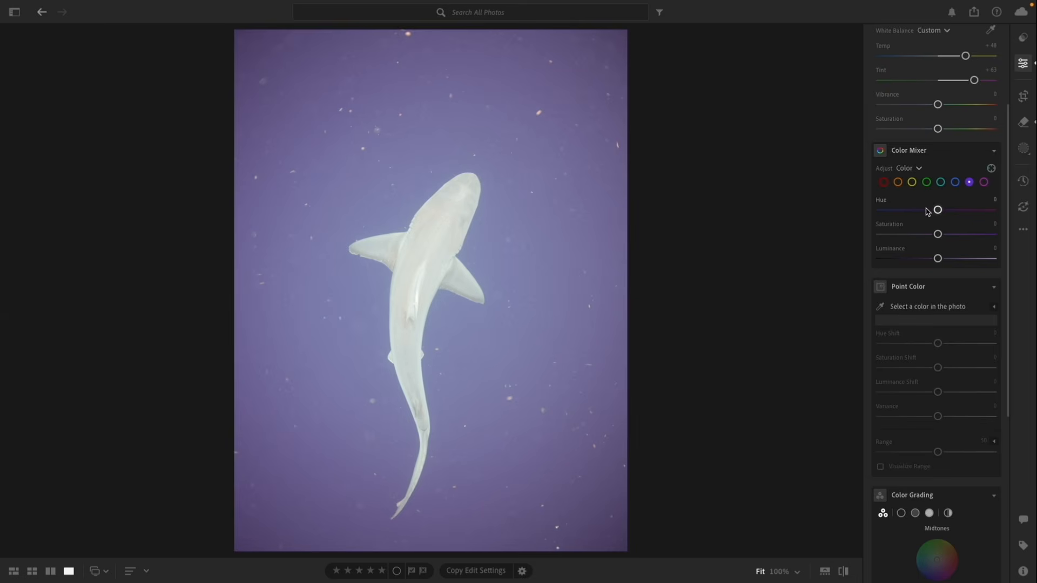
left_click(941, 182)
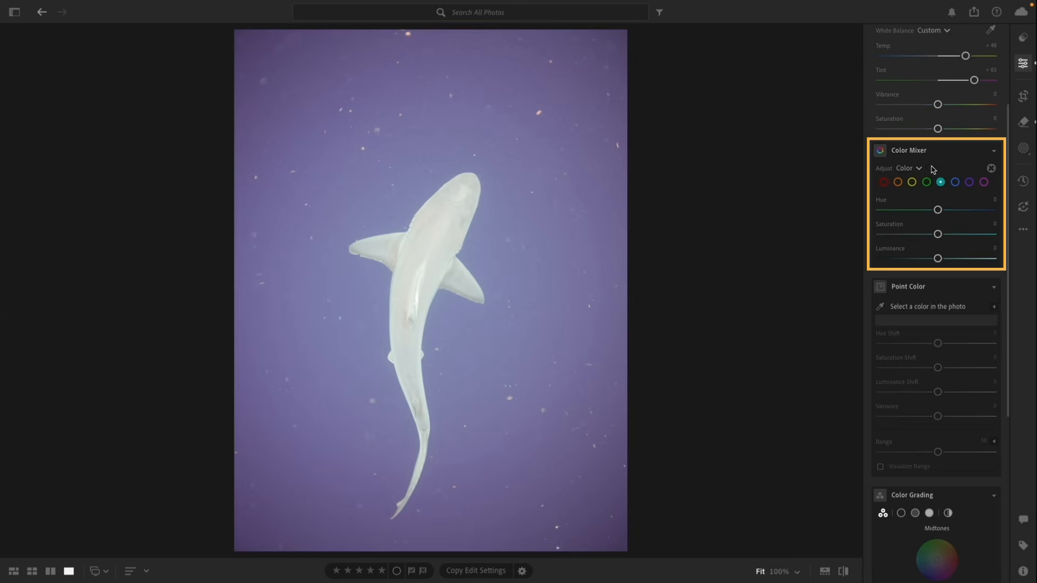
left_click(970, 183)
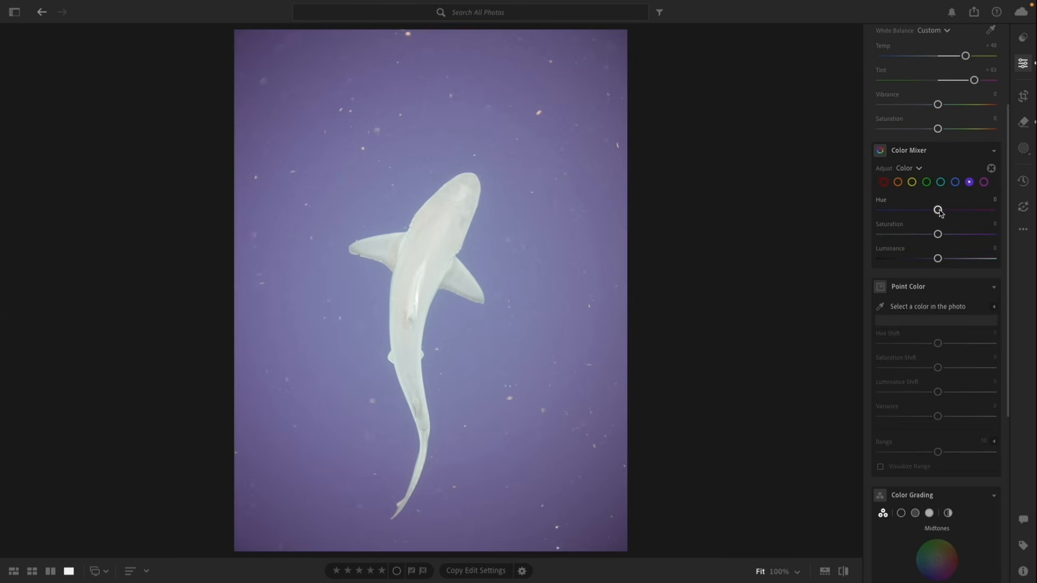
left_click_drag(939, 210, 889, 231)
scroll(875, 120, "up", 5)
left_click(888, 74)
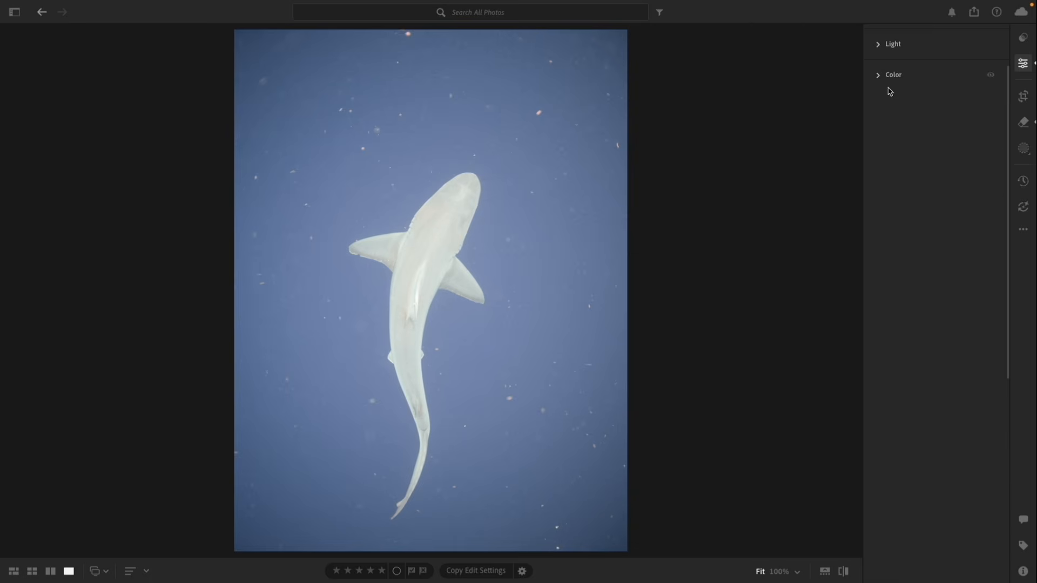
Darken the whole photo by lowering the Exposure, Whites and Blacks.
left_click(881, 118)
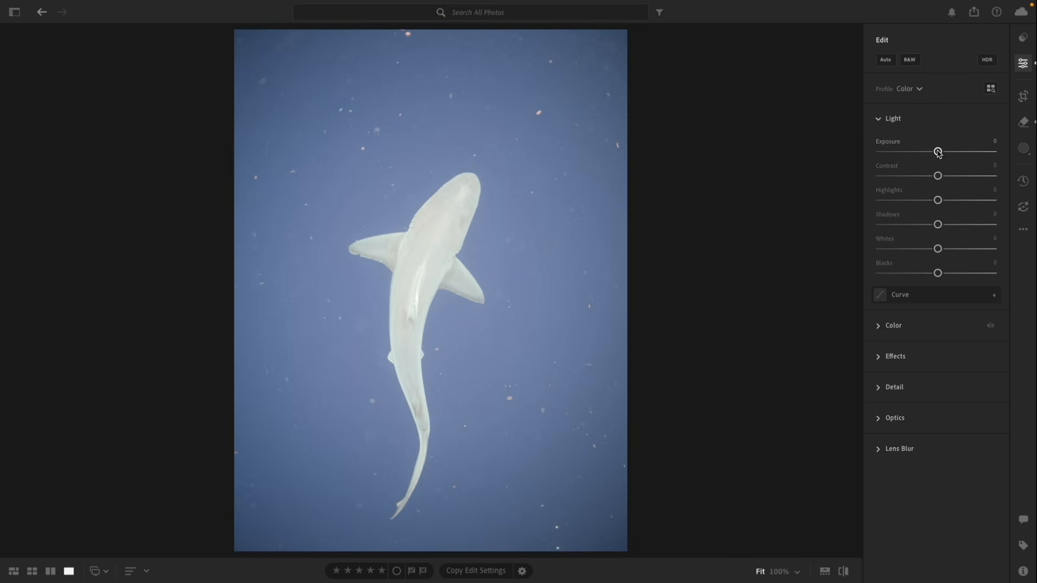
left_click_drag(938, 152, 924, 158)
left_click_drag(938, 248, 929, 273)
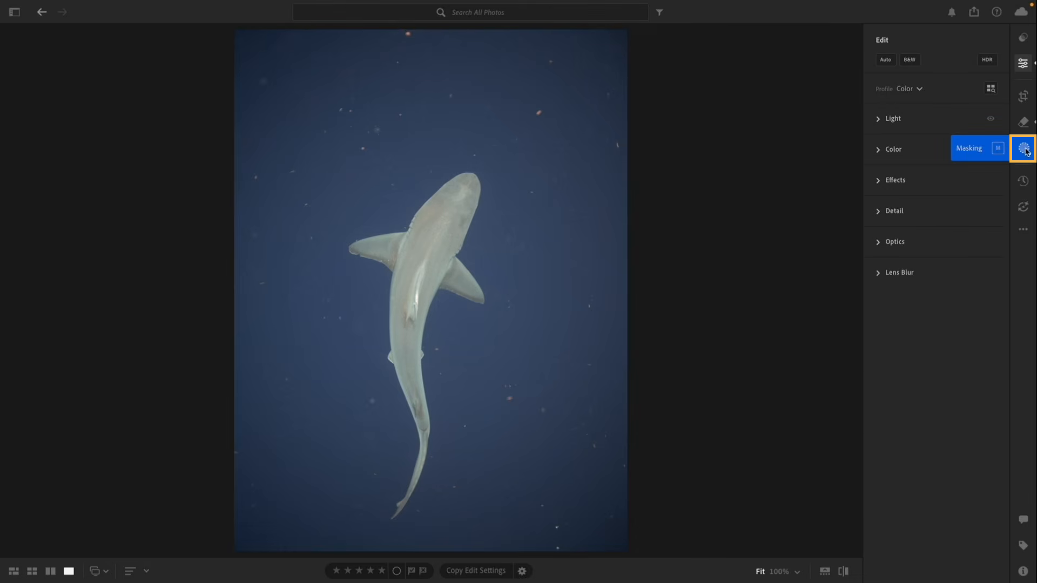
Create a Subject mask of the shark and set its Contrast to +45, Exposure to -0.28, Temp to +8 and Tint to +19.
left_click(1025, 149)
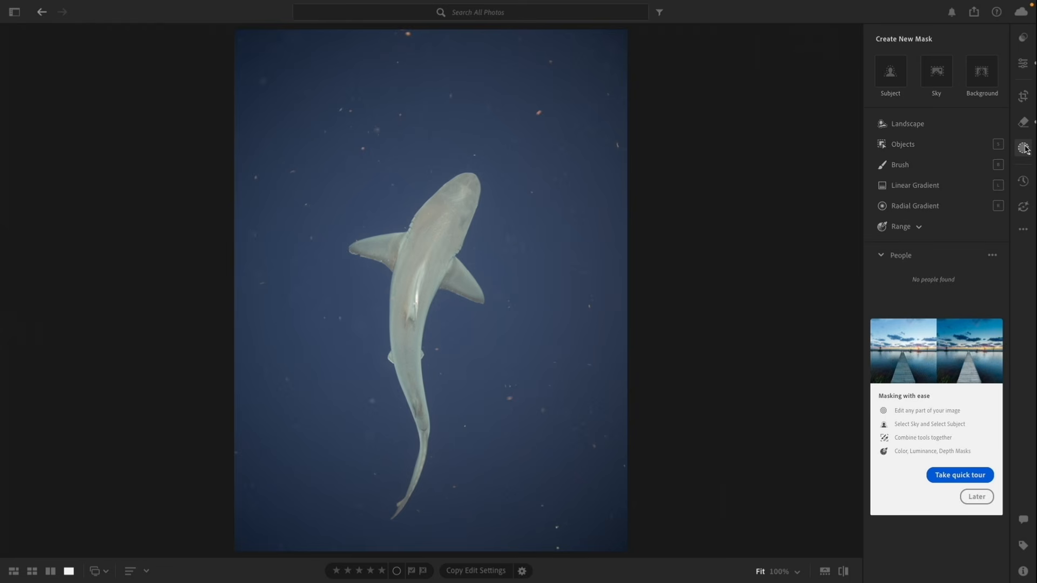
left_click(901, 72)
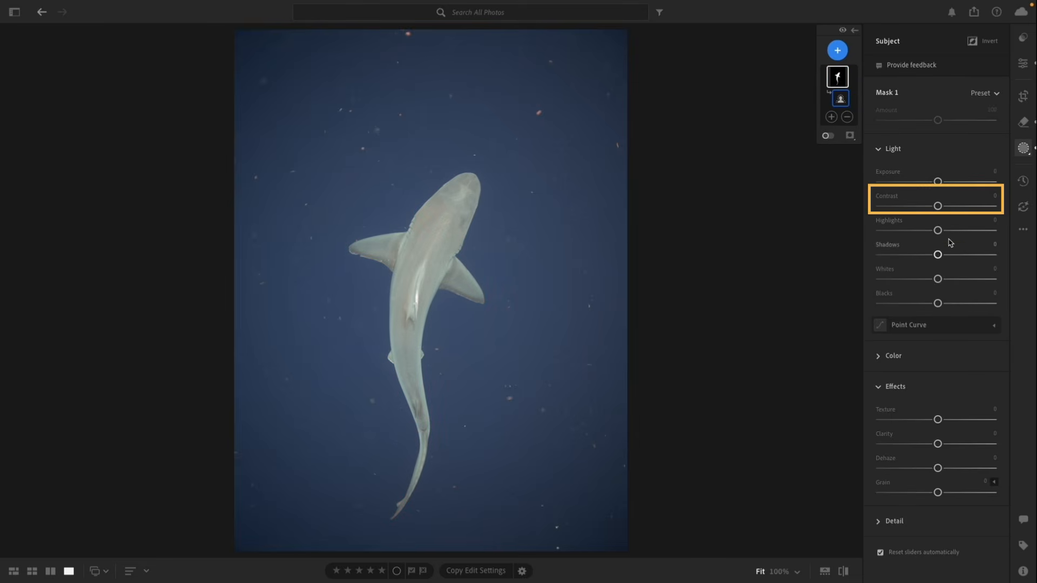
left_click_drag(961, 211, 934, 182)
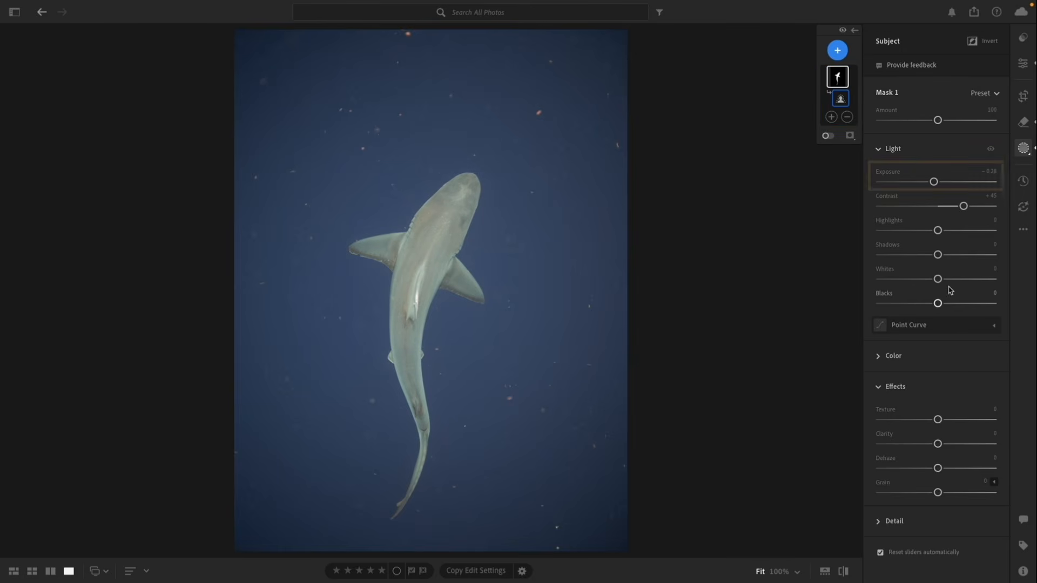
left_click(880, 357)
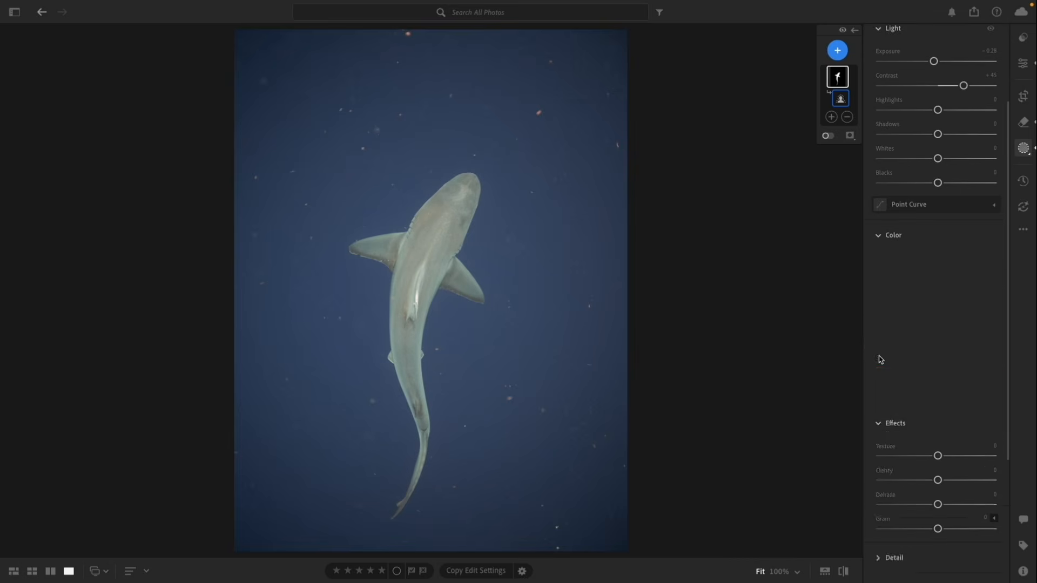
left_click_drag(937, 291, 947, 273)
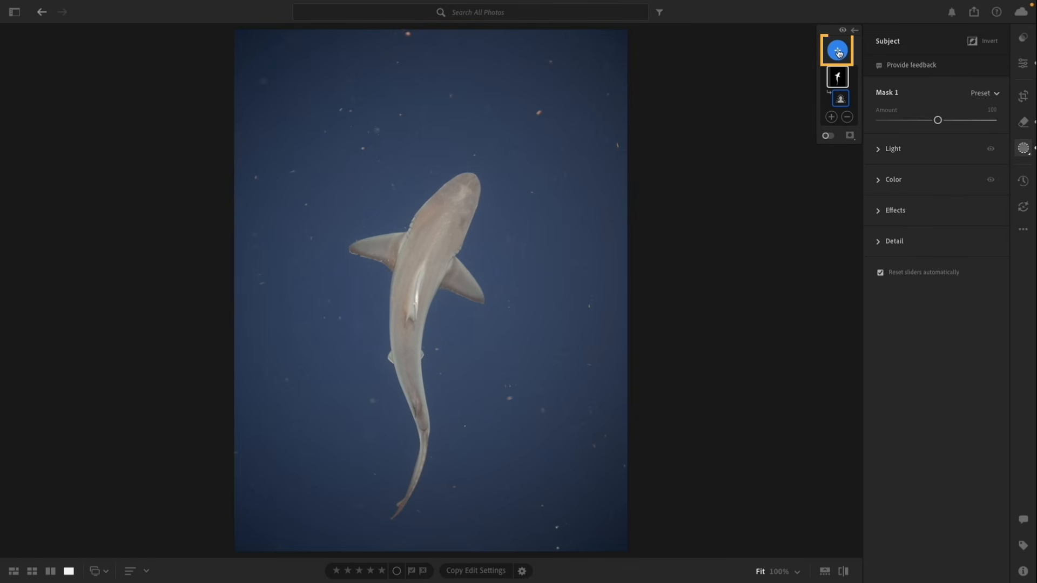
Add a Background mask for the water and set its Exposure to about -0.92.
left_click(837, 50)
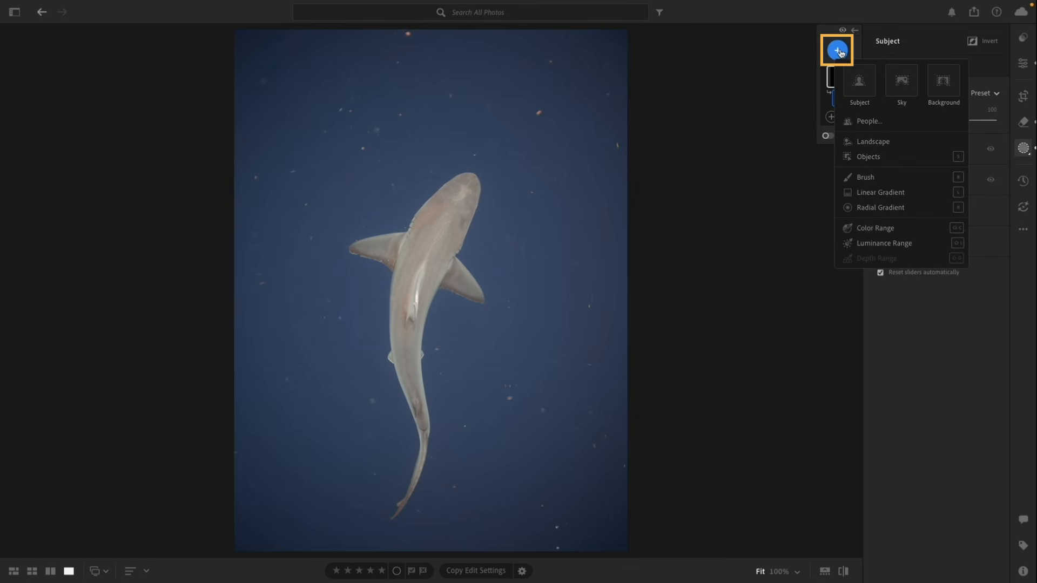
left_click(951, 86)
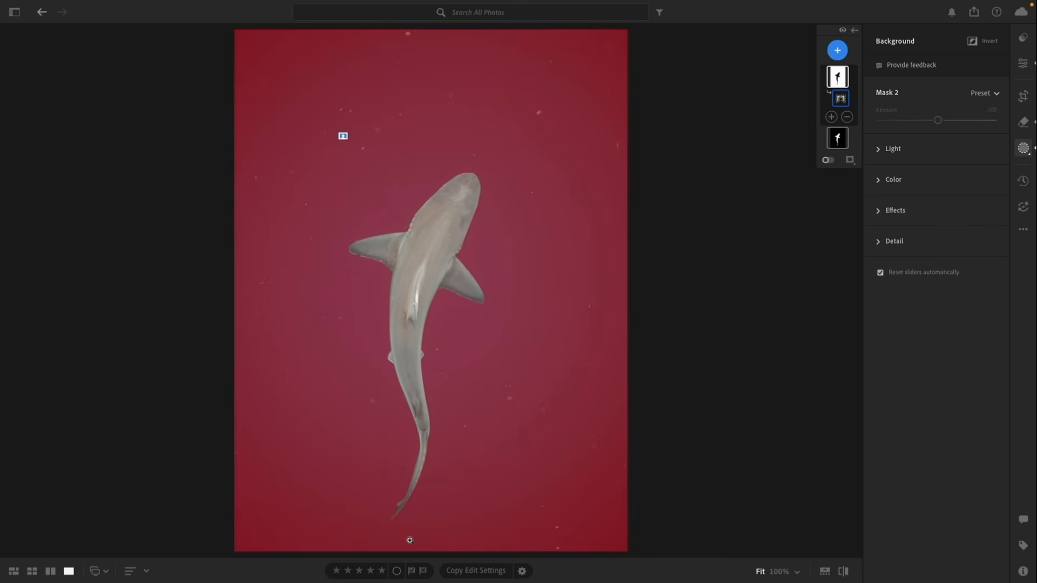
left_click(879, 154)
left_click(917, 183)
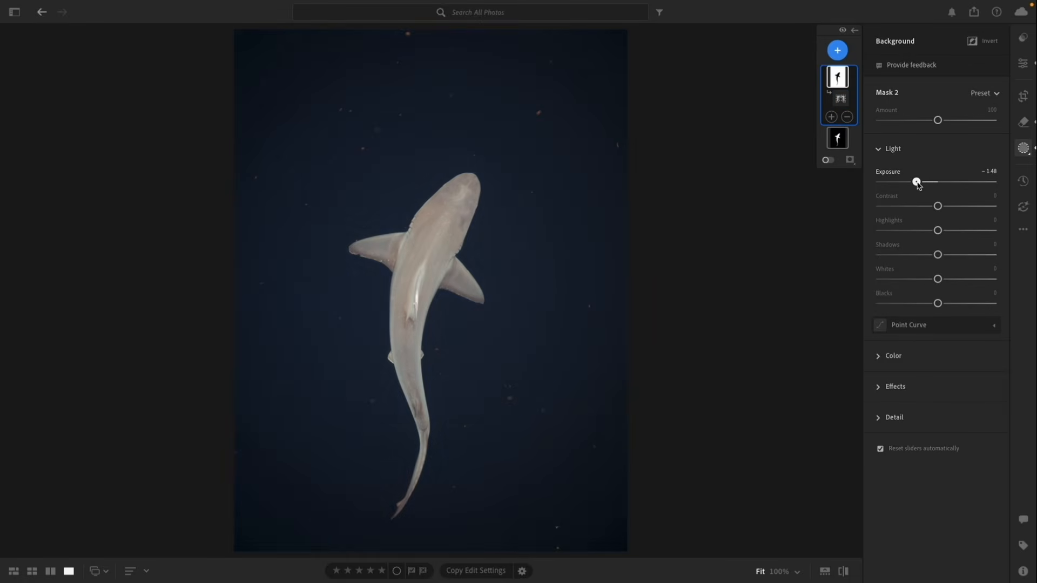
mouse_move(919, 185)
left_mouse_down()
mouse_move(934, 195)
mouse_move(926, 195)
left_mouse_up()
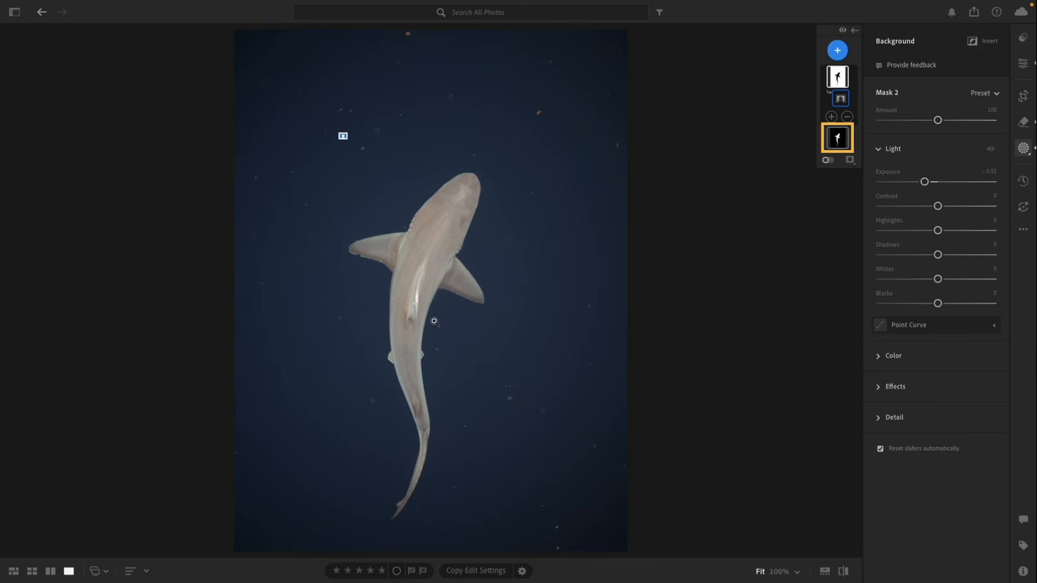
On the shark's Subject mask, set Texture to +81, Clarity to +66 and Dehaze to +49.
left_click(842, 142)
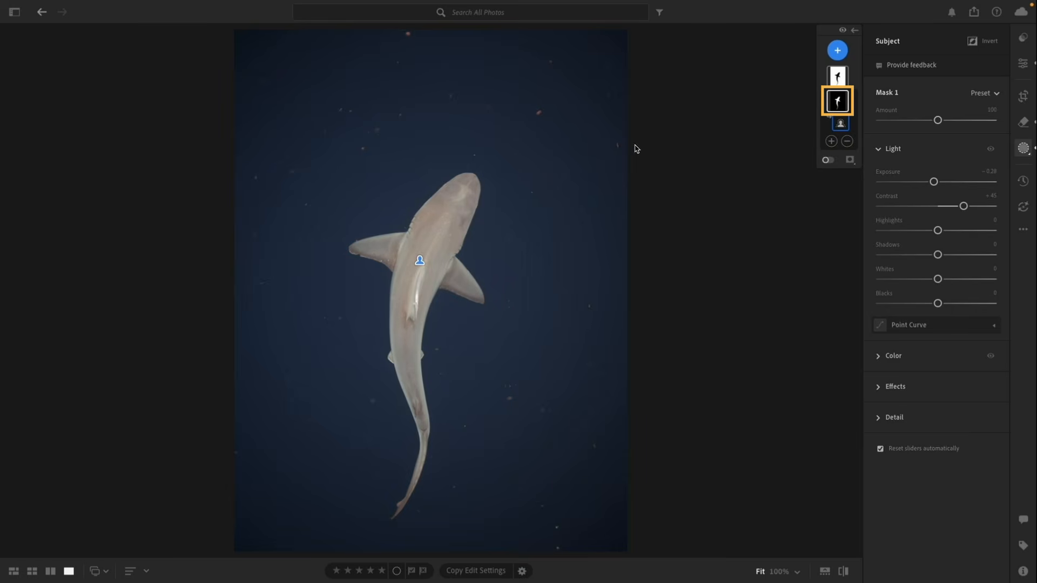
left_click(839, 104)
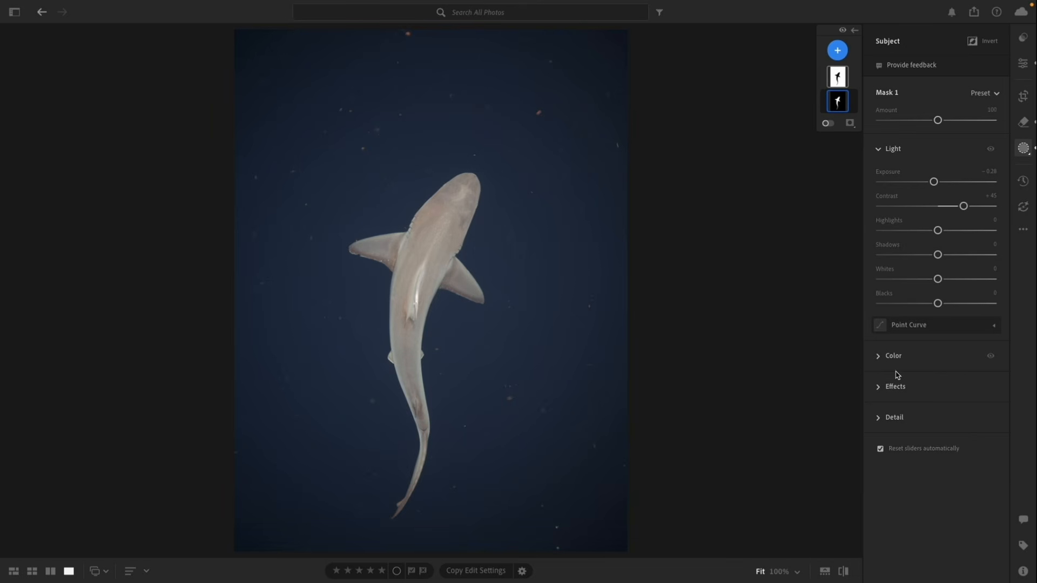
left_click(879, 389)
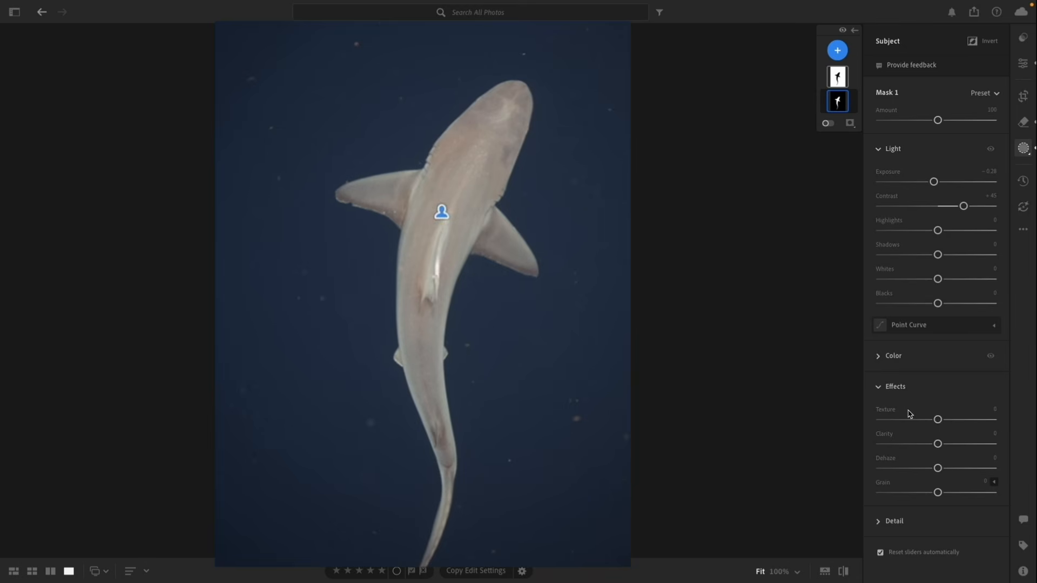
left_click_drag(955, 423, 984, 420)
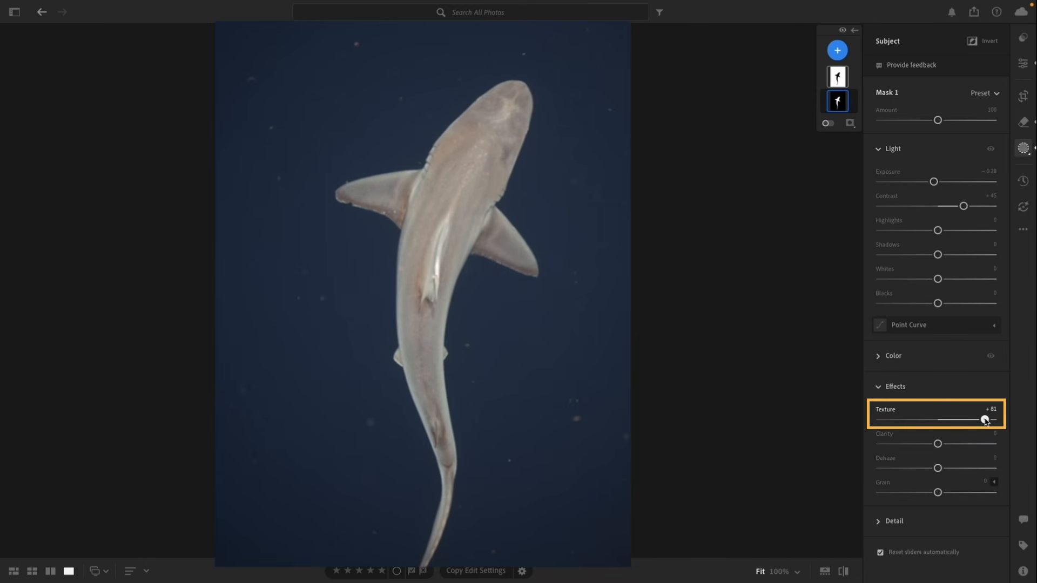
left_click(944, 444)
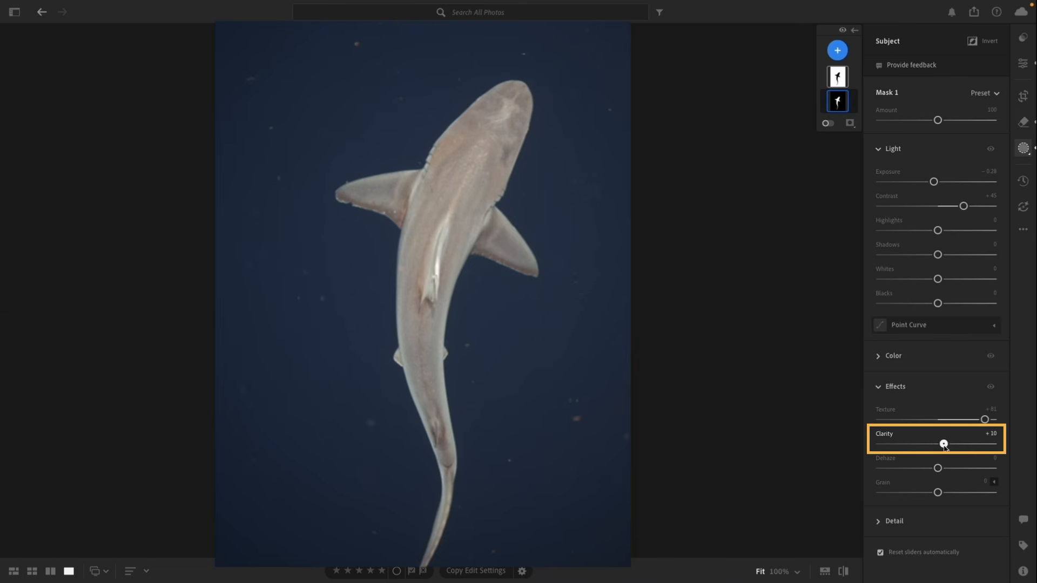
left_click_drag(944, 445, 976, 445)
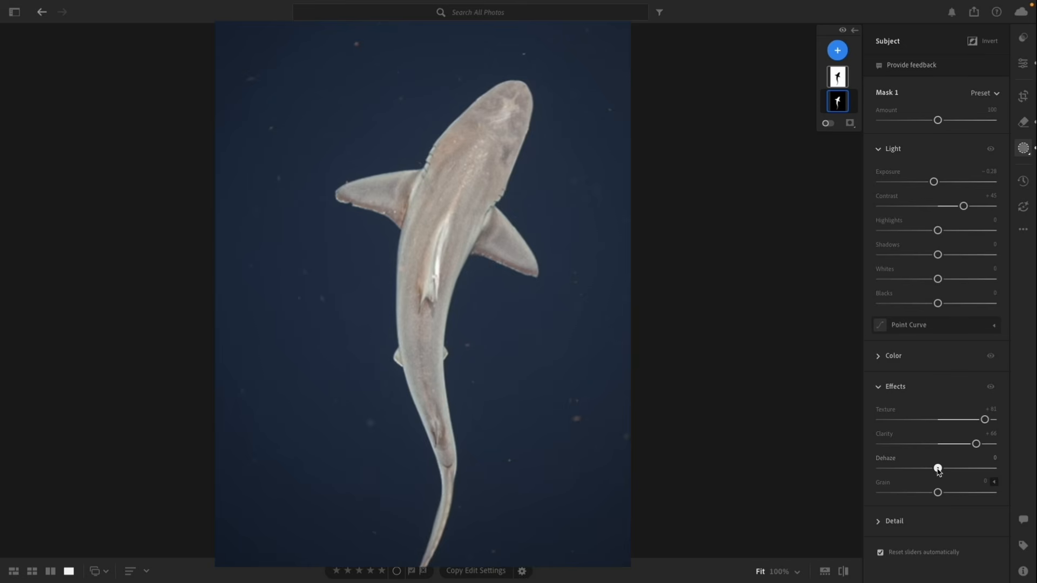
left_click_drag(938, 469, 967, 468)
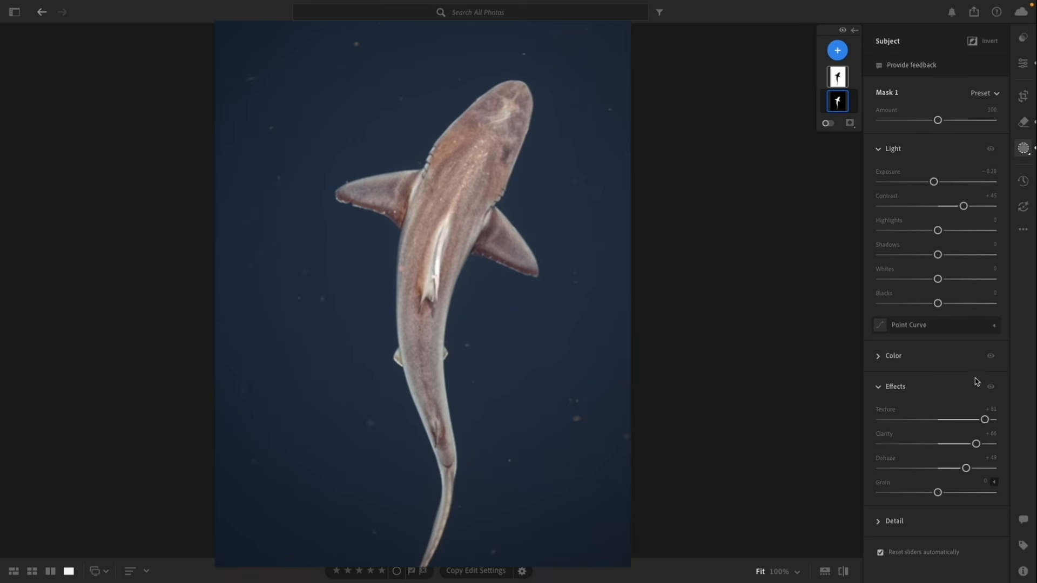
Reduce the shark mask's Tint to +12 and lower its Saturation.
left_click(879, 357)
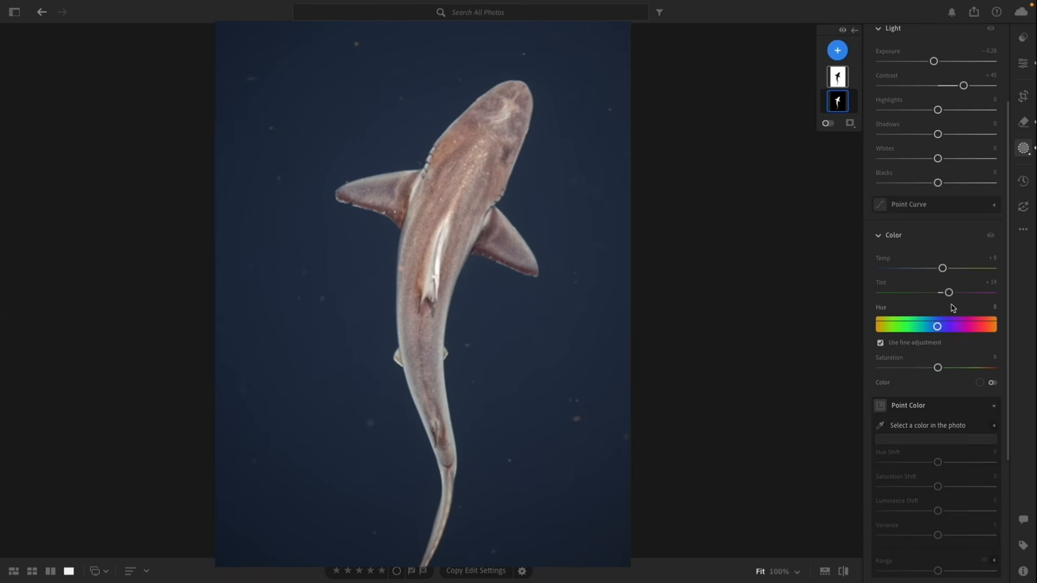
left_click_drag(949, 292, 945, 292)
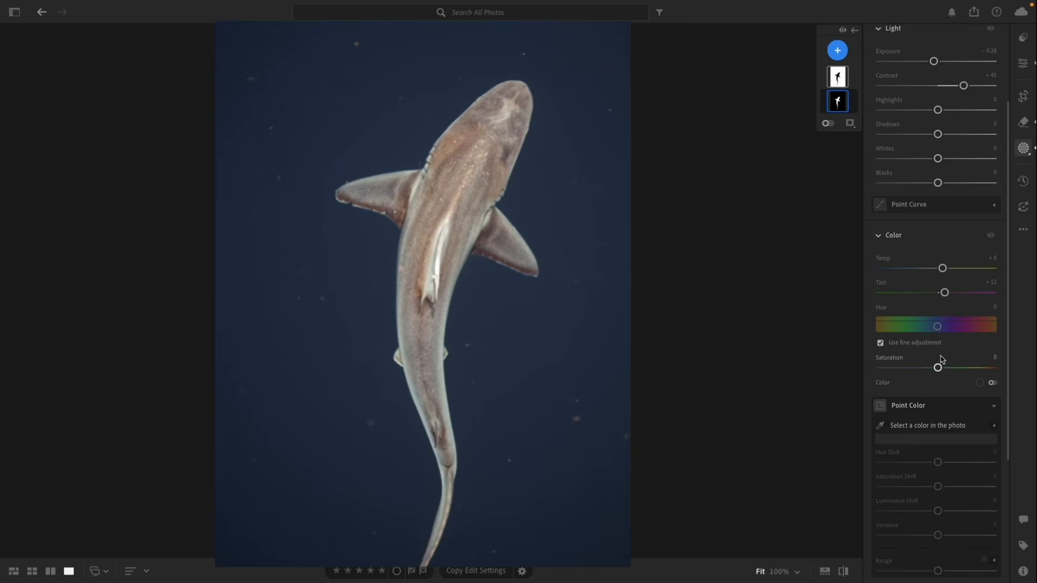
left_click_drag(938, 369, 917, 373)
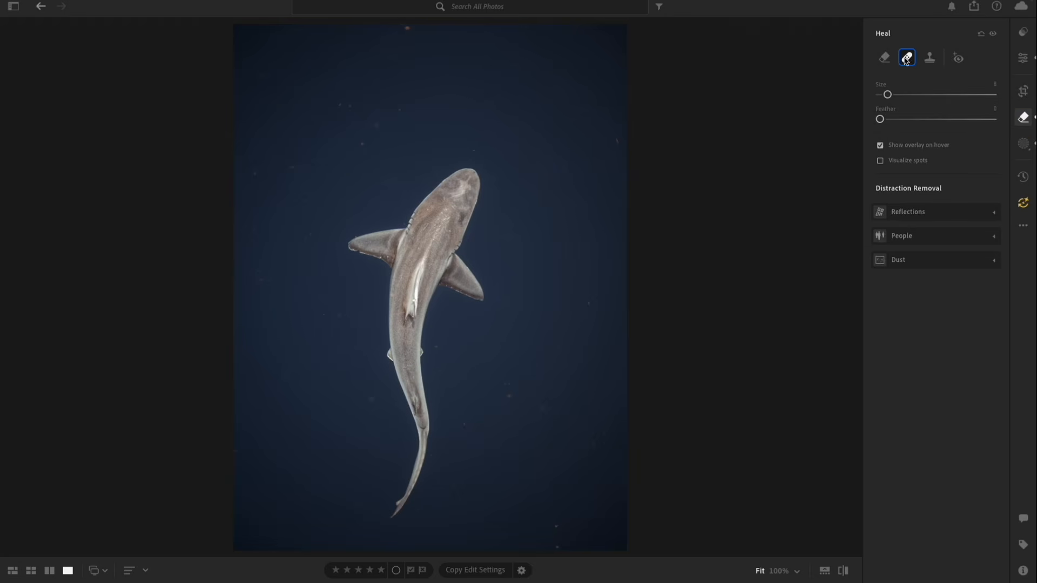
Remove the floating specks from the water around the shark with the Heal tool.
left_click(509, 395)
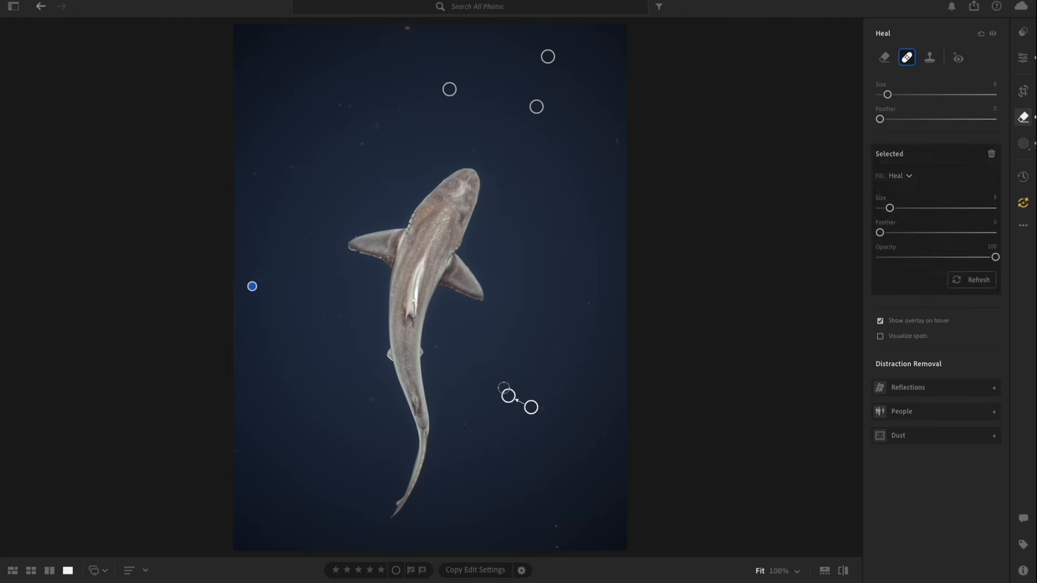
left_click(367, 400)
left_click(340, 319)
left_click(351, 106)
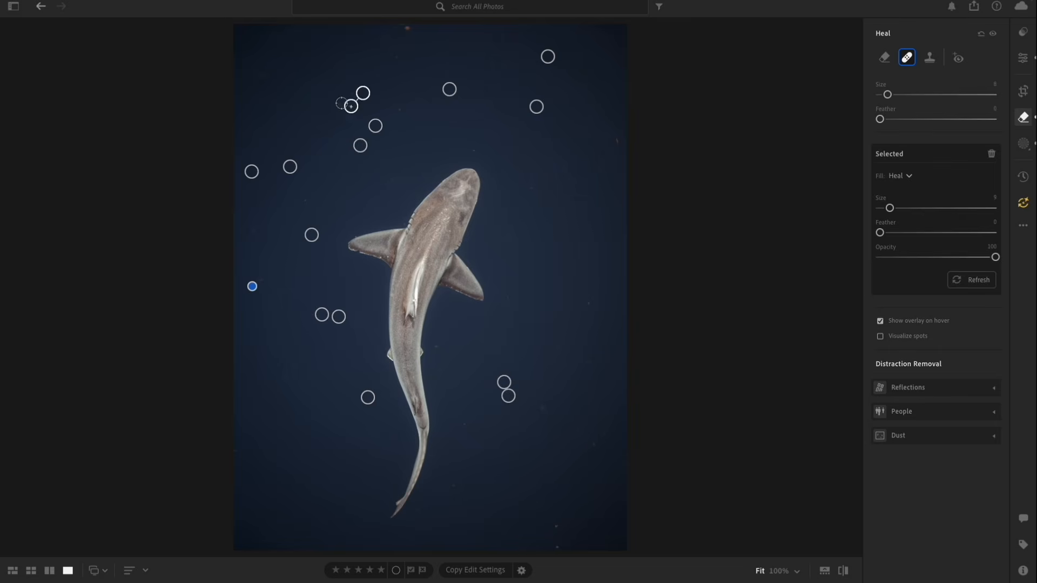
key("e")
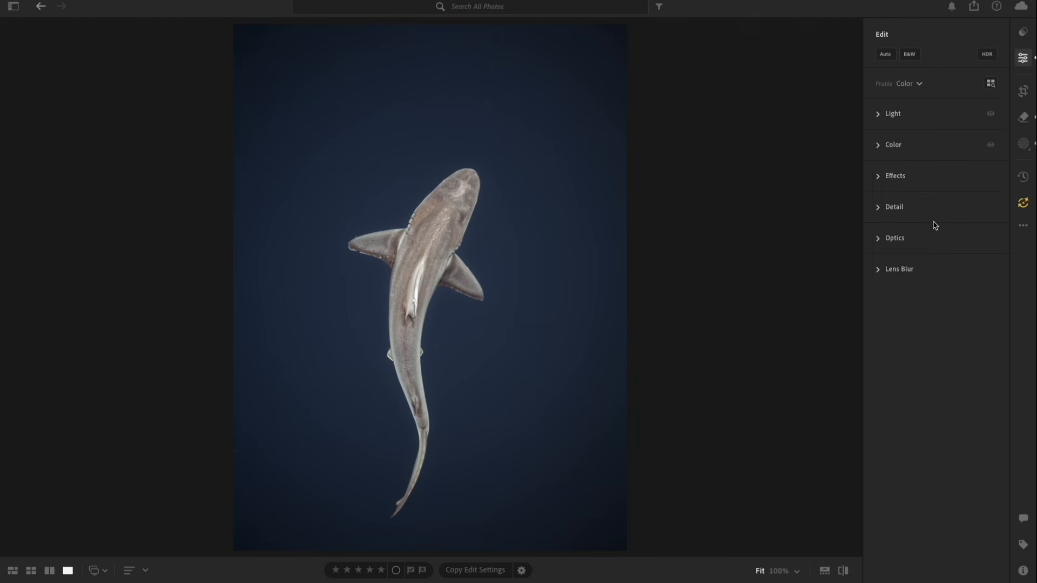